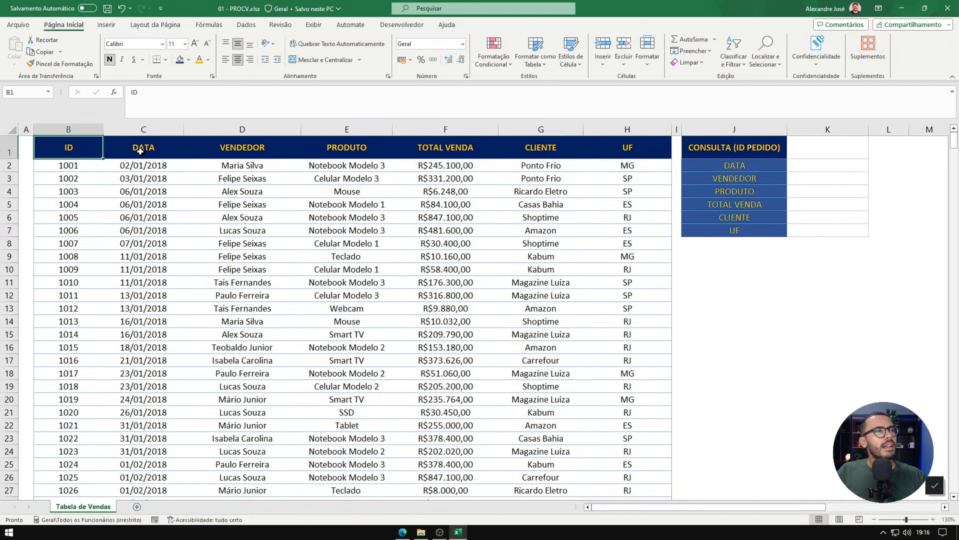
Step: Enter the first order's ID from the sales table in cell K1 as the lookup ID
click(71, 130)
click(143, 129)
click(242, 129)
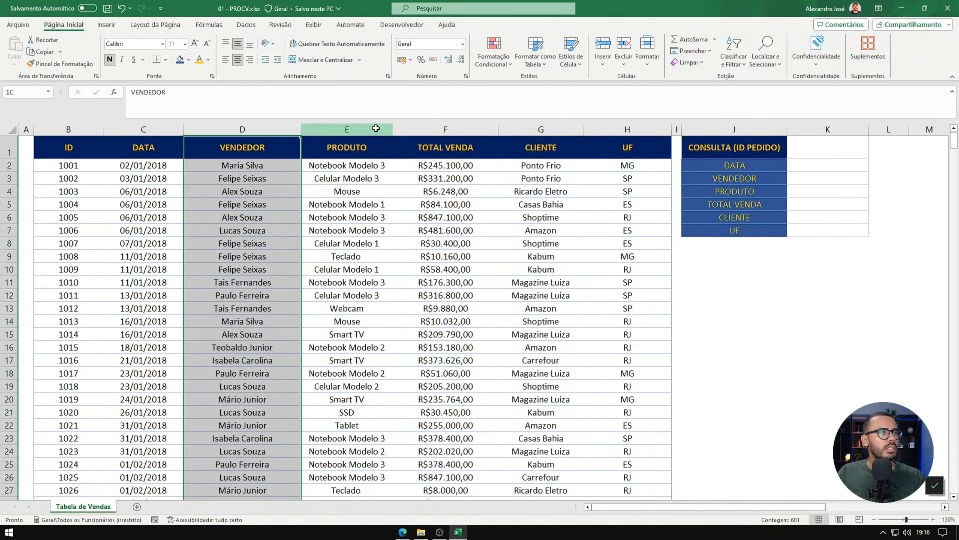
click(541, 149)
drag(752, 149, 839, 224)
click(824, 152)
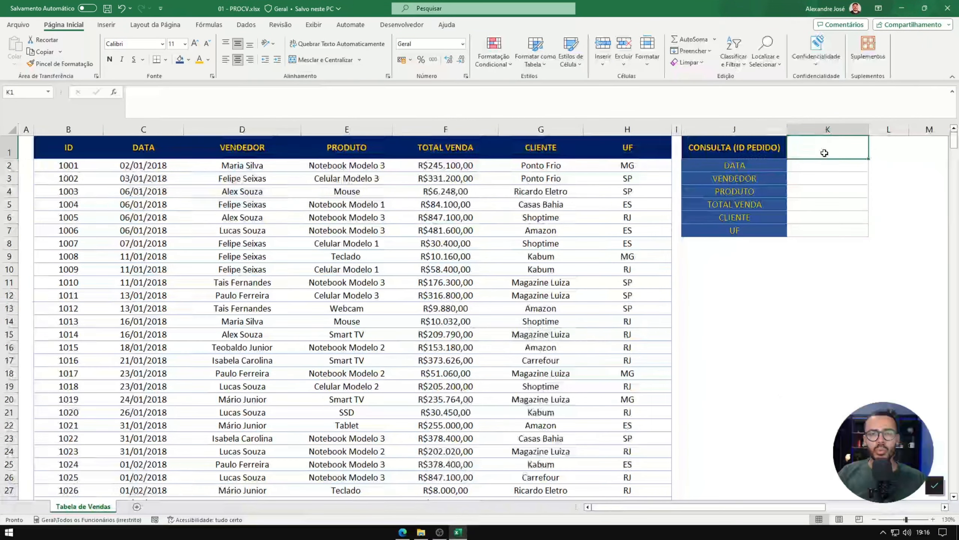
text(1001)
key(Return)
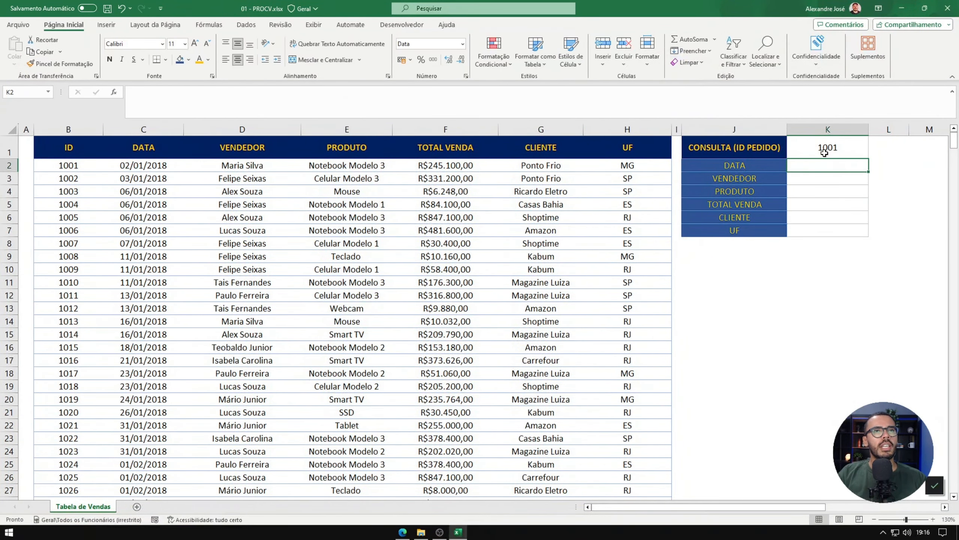
Step: Examine the lookup fields from DATA to UF in column J and match them to the corresponding columns of the sales table
click(827, 150)
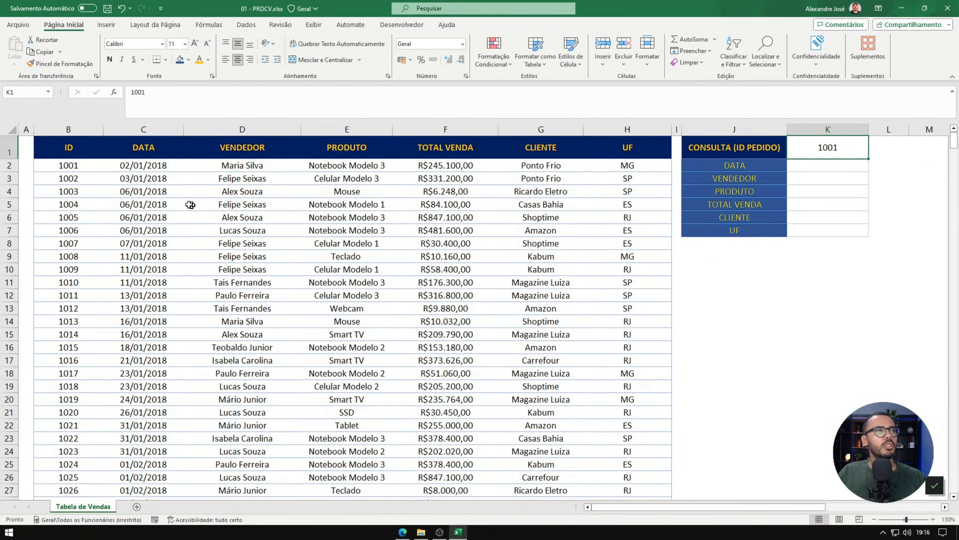
click(71, 165)
drag(722, 166, 727, 232)
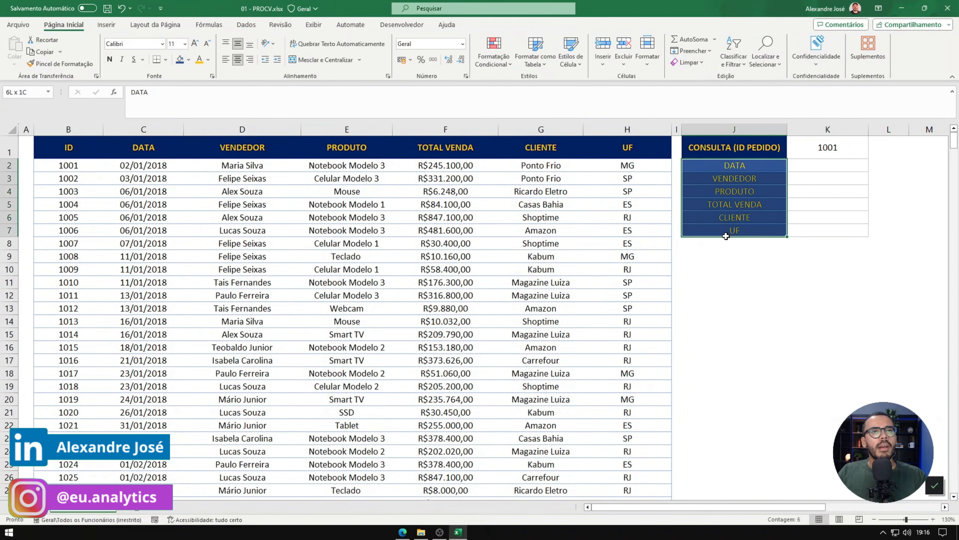
click(801, 162)
click(752, 166)
click(751, 179)
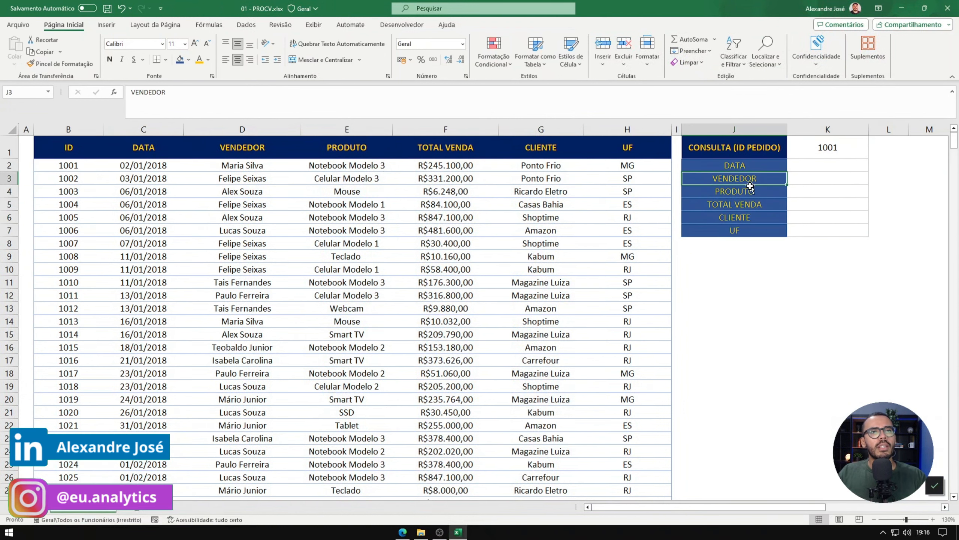
click(750, 191)
click(750, 207)
click(752, 218)
click(751, 231)
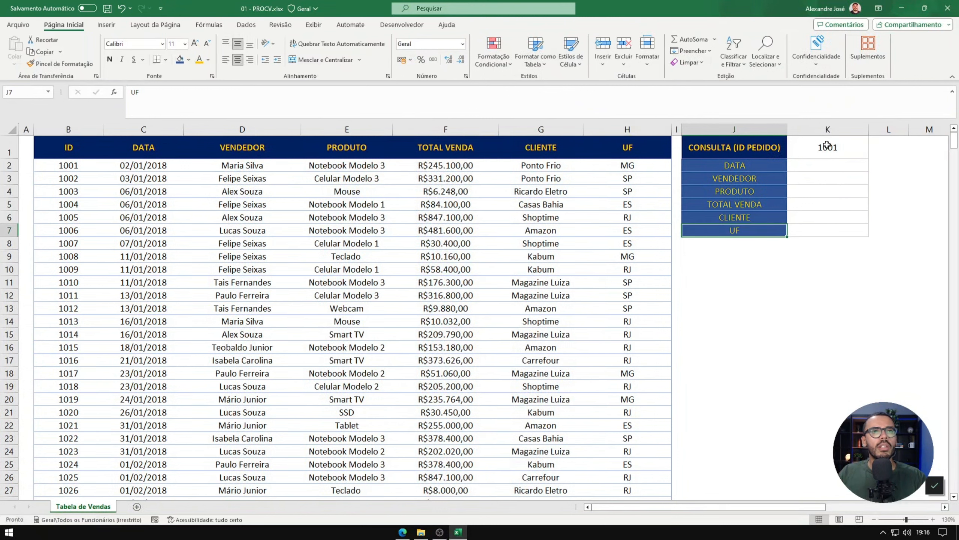
click(827, 149)
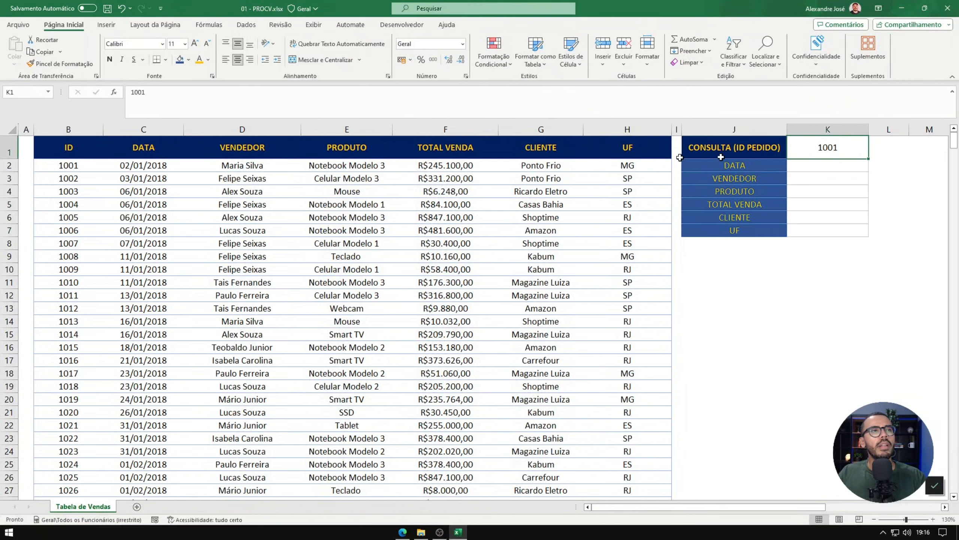
click(151, 127)
click(272, 127)
click(347, 129)
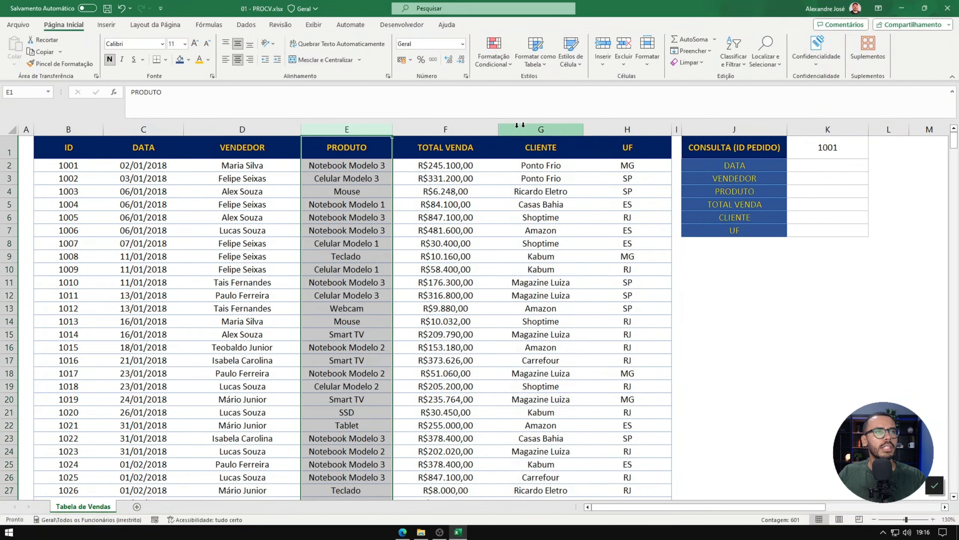
click(541, 129)
click(627, 130)
Step: Begin a PROCV formula in cell K2 with the absolute reference $K$1 as its lookup value
click(805, 163)
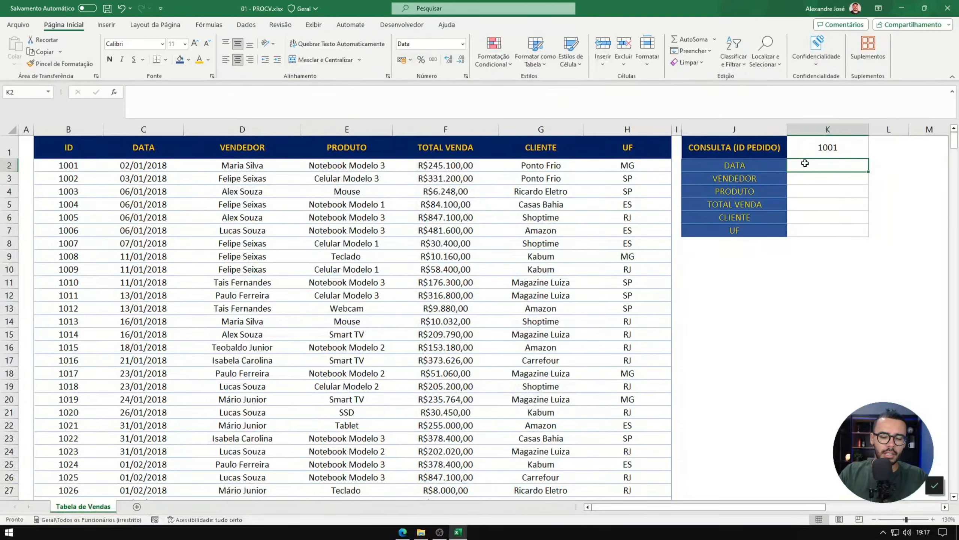
text(=p)
key(BackSpace)
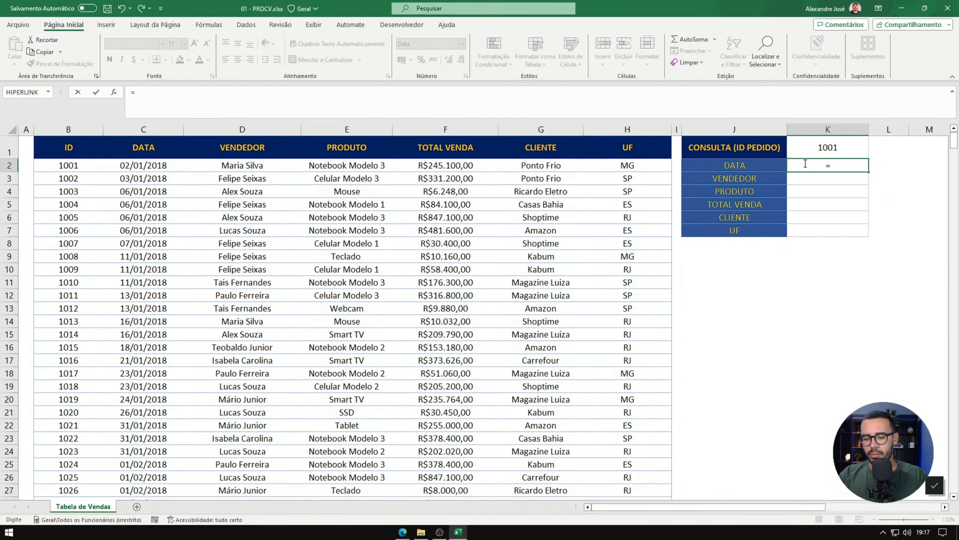
text(PROCV()
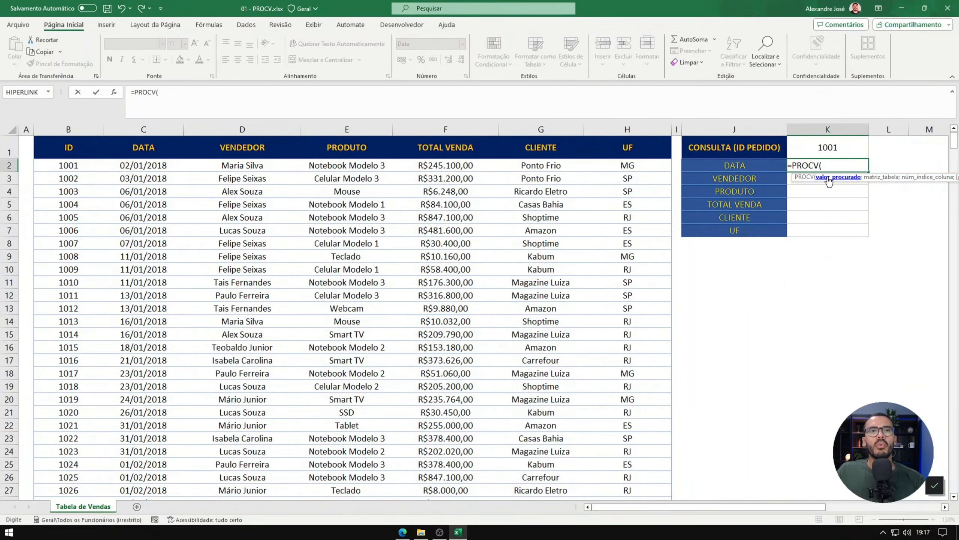
click(824, 143)
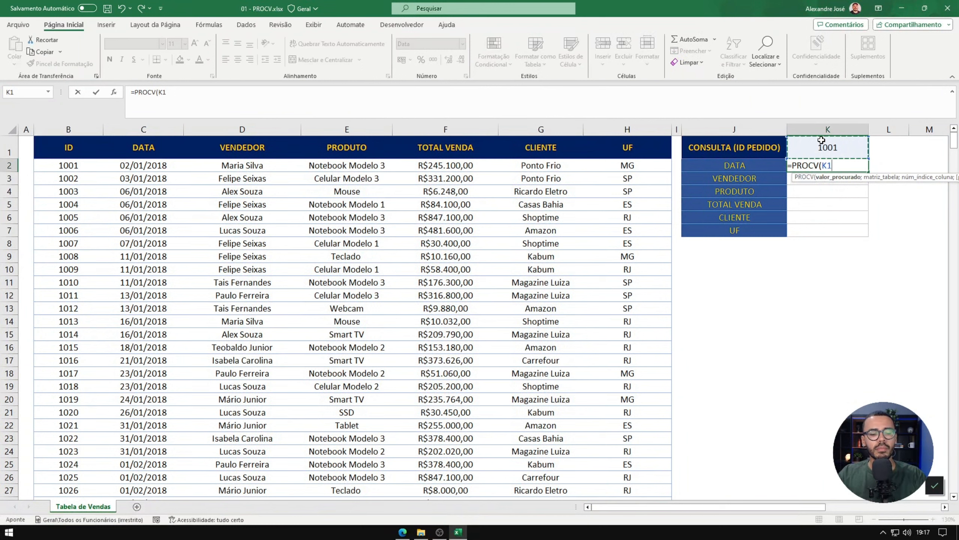
key(F4)
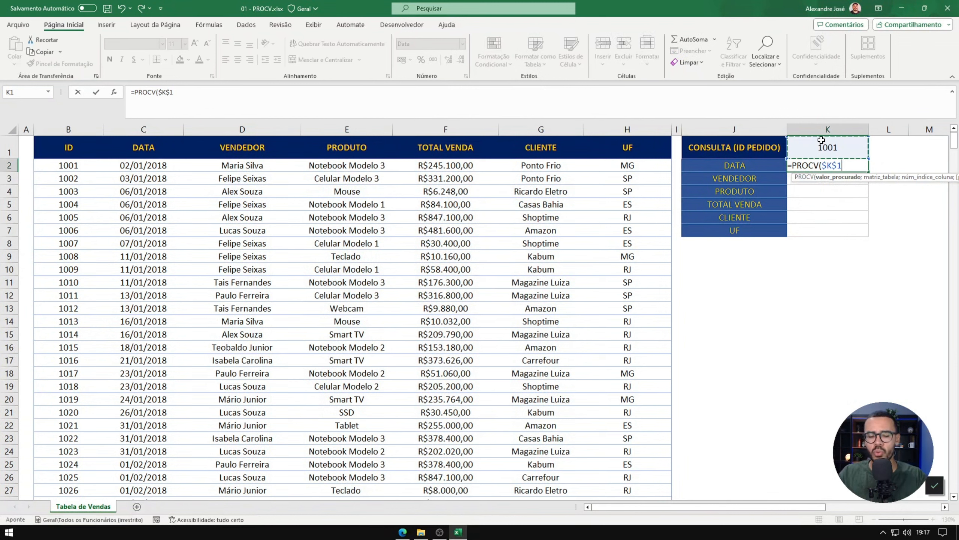
text(;)
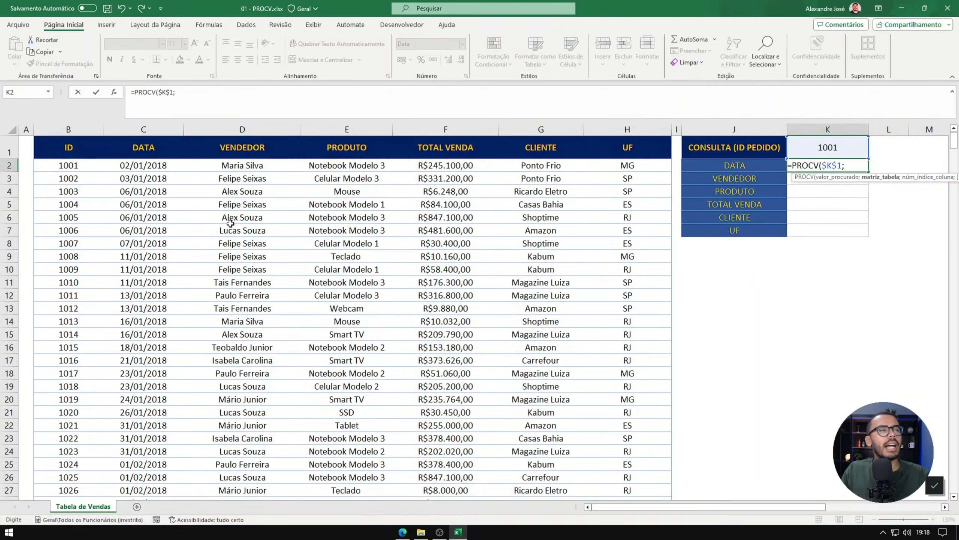
Step: Add the whole sales table as the PROCV table array, with the absolute range $B$1:$H$601
click(52, 151)
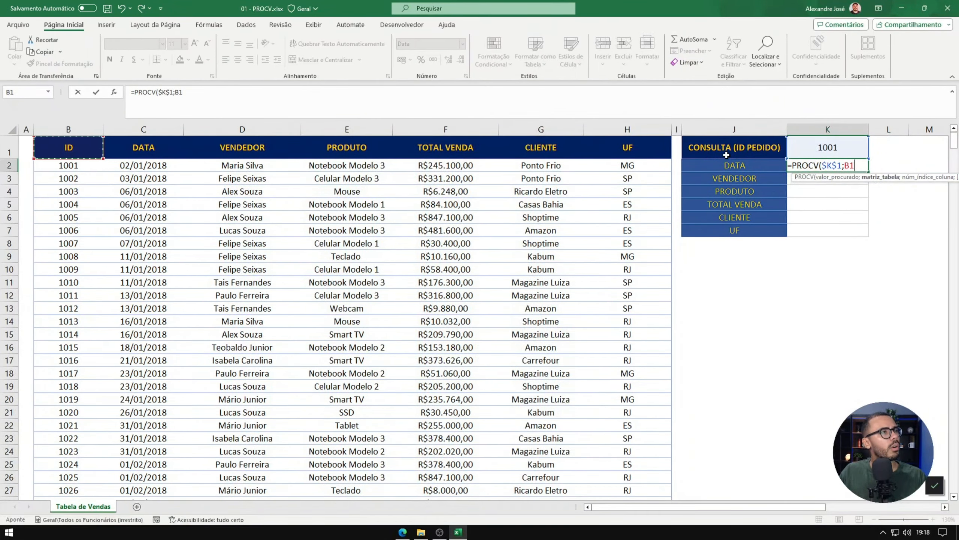
key(ctrl+shift+Right)
key(ctrl+shift+Down)
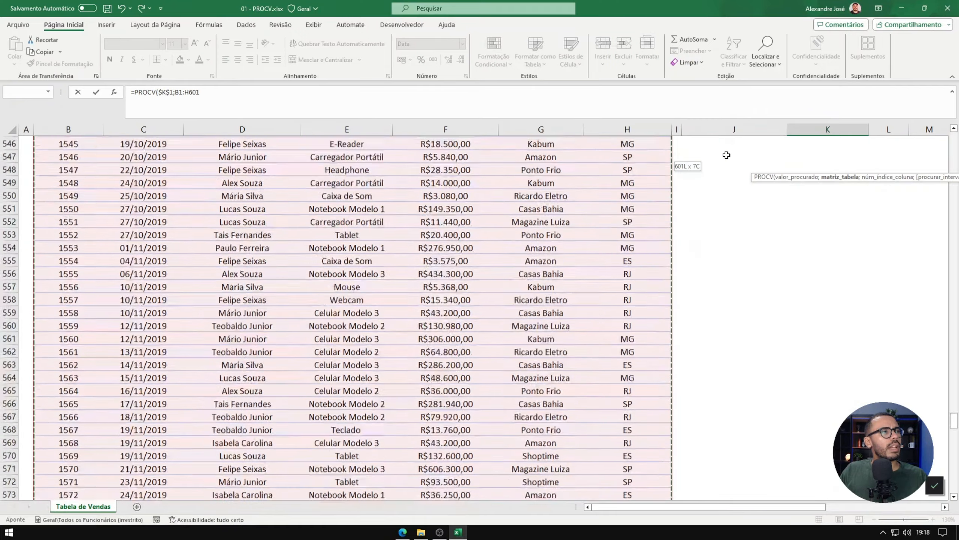
key(F4)
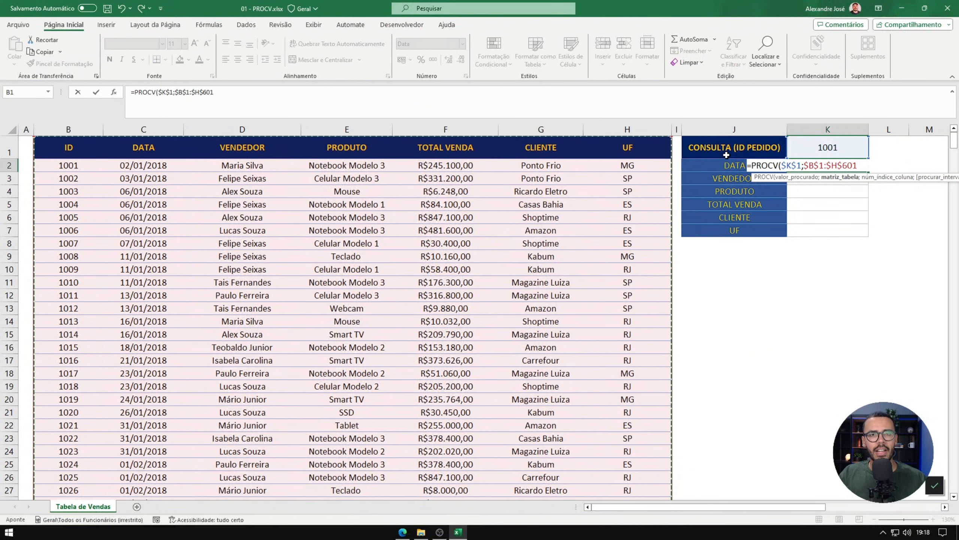
text(;)
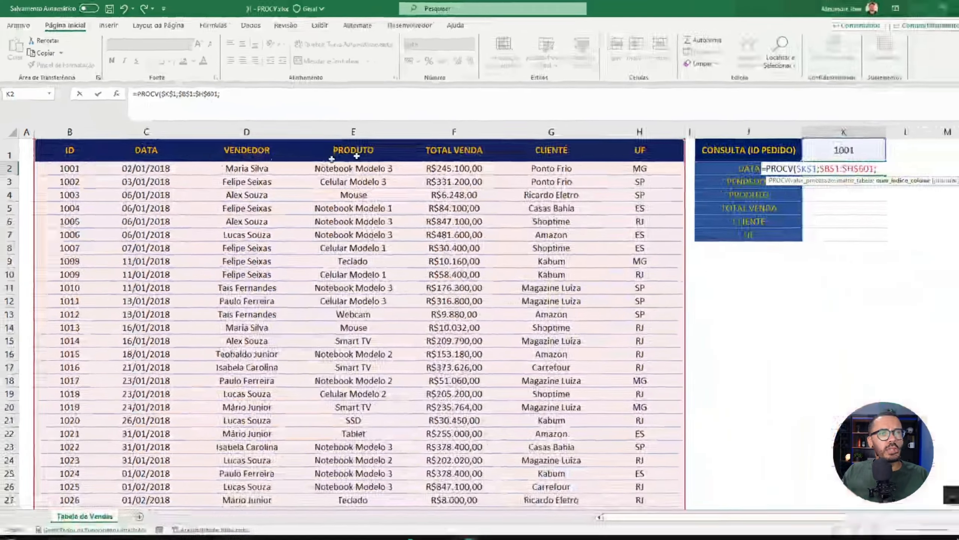
Step: Complete the PROCV formula in K2 with column index 2 and exact match 0
text(2)
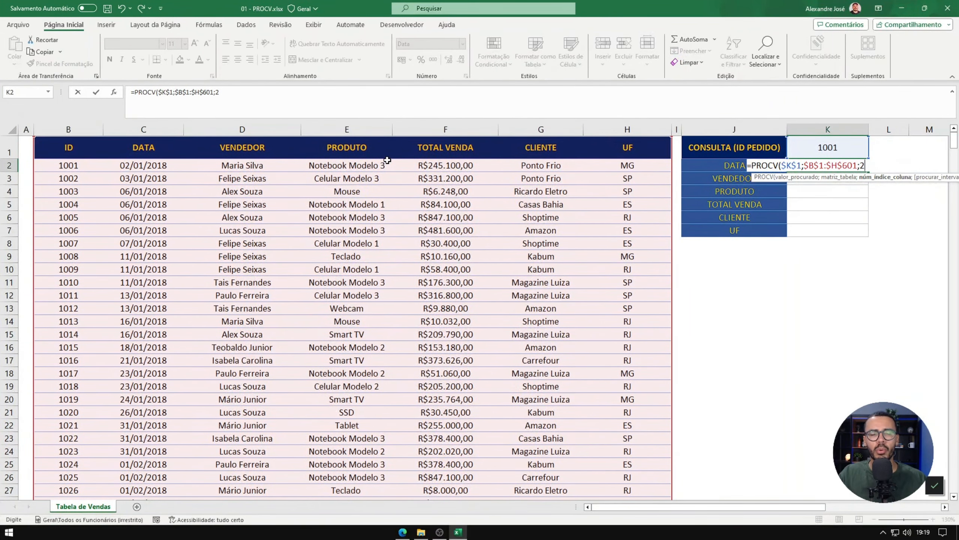
text(;)
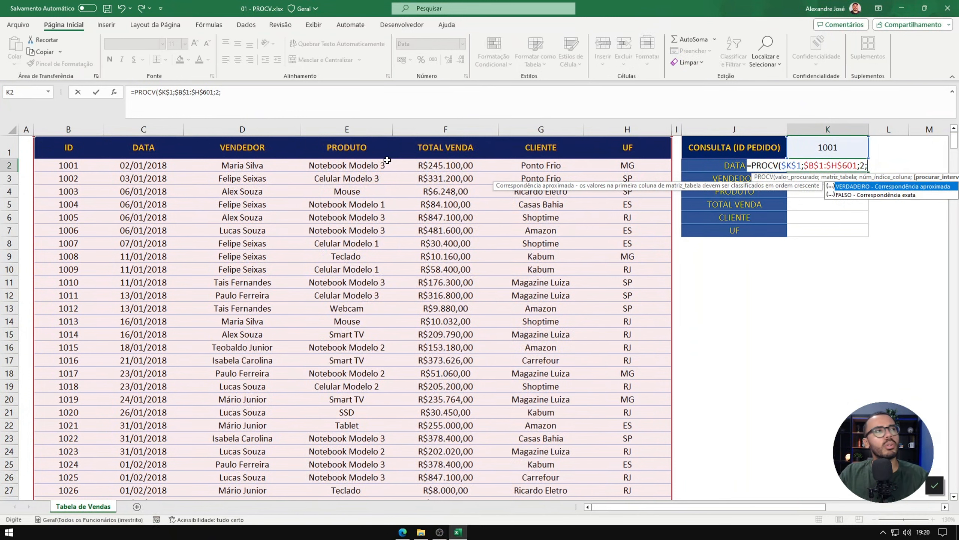
text(0)
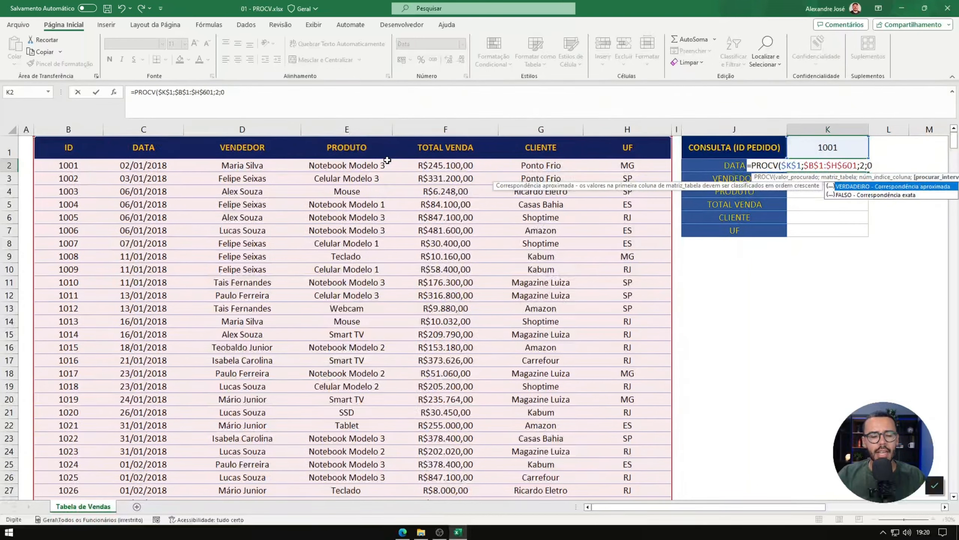
text())
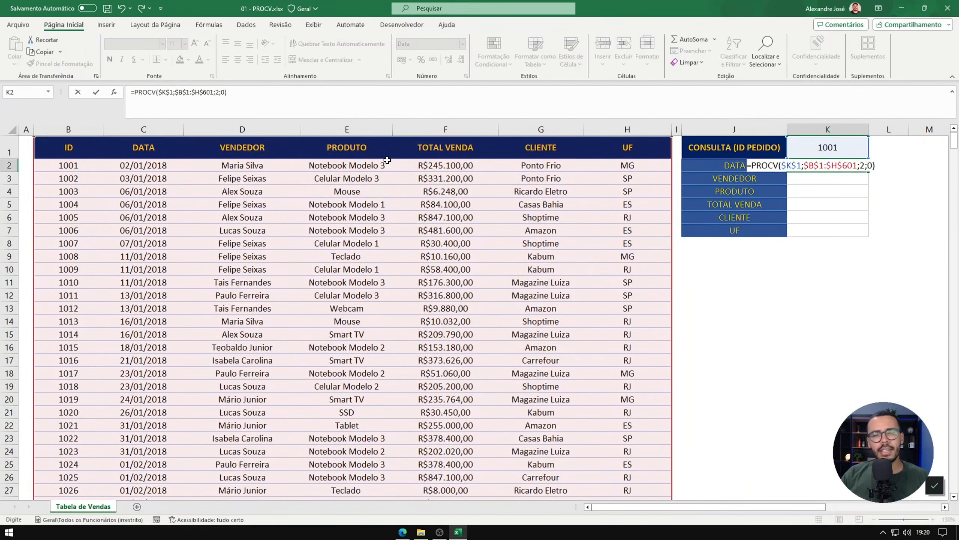
key(Return)
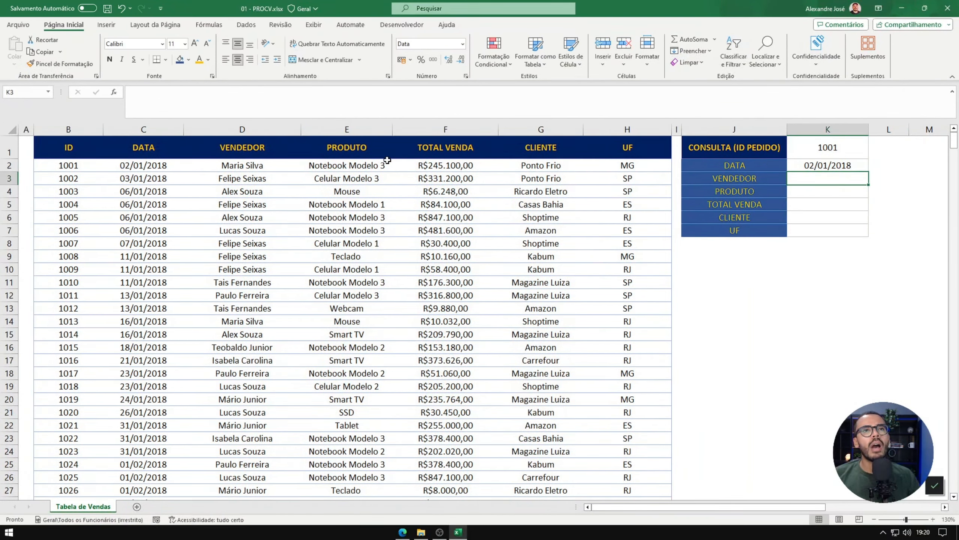
Step: Change the lookup ID in K1 to the third order's ID and compare the returned date with the sales table
click(793, 166)
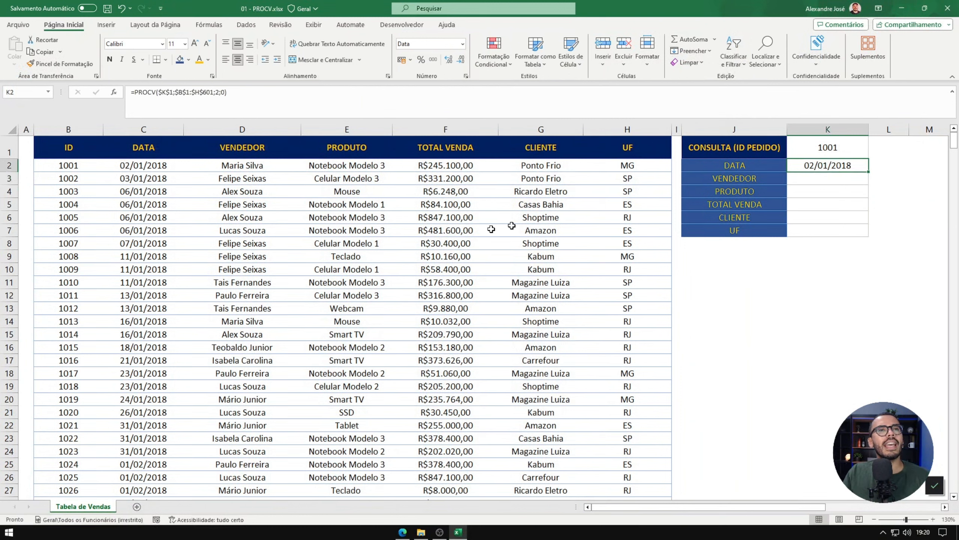
click(168, 166)
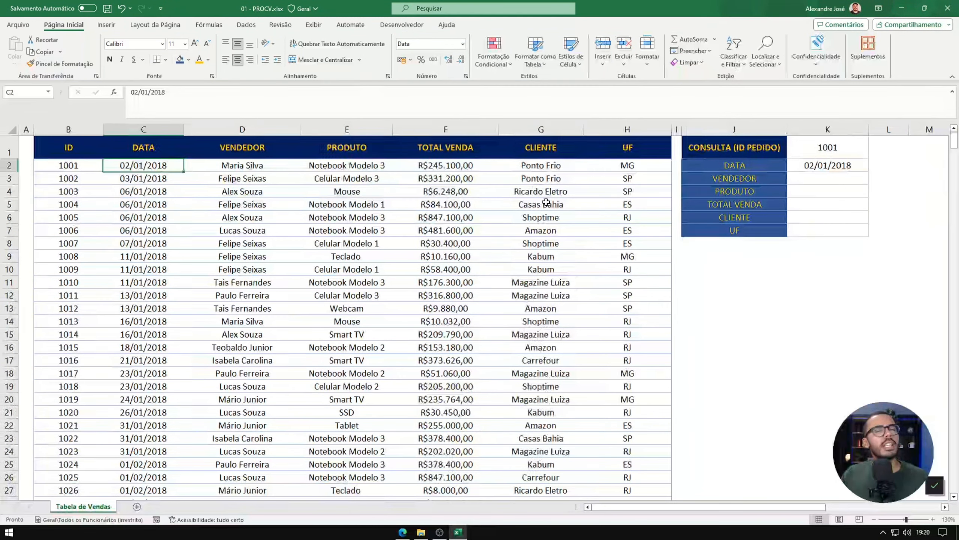
click(851, 152)
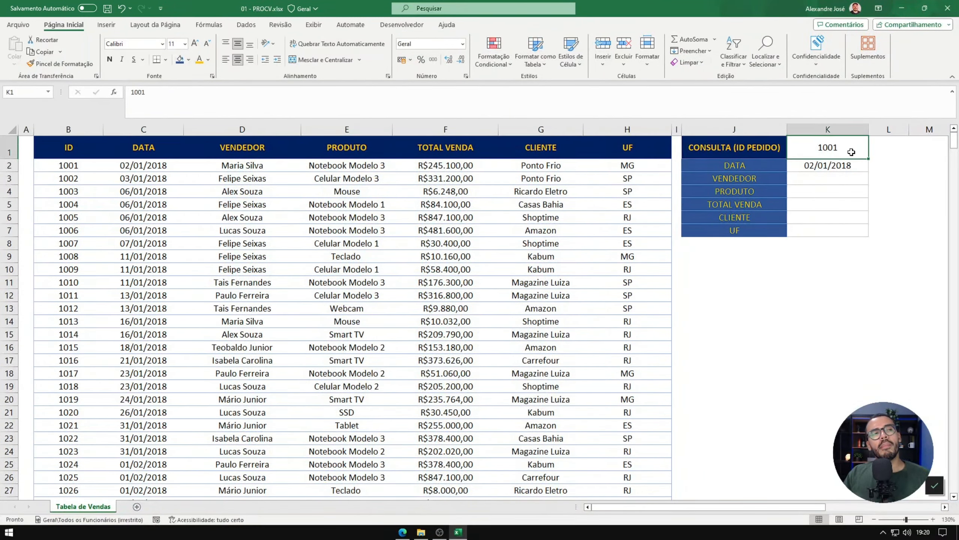
text(1003)
key(Return)
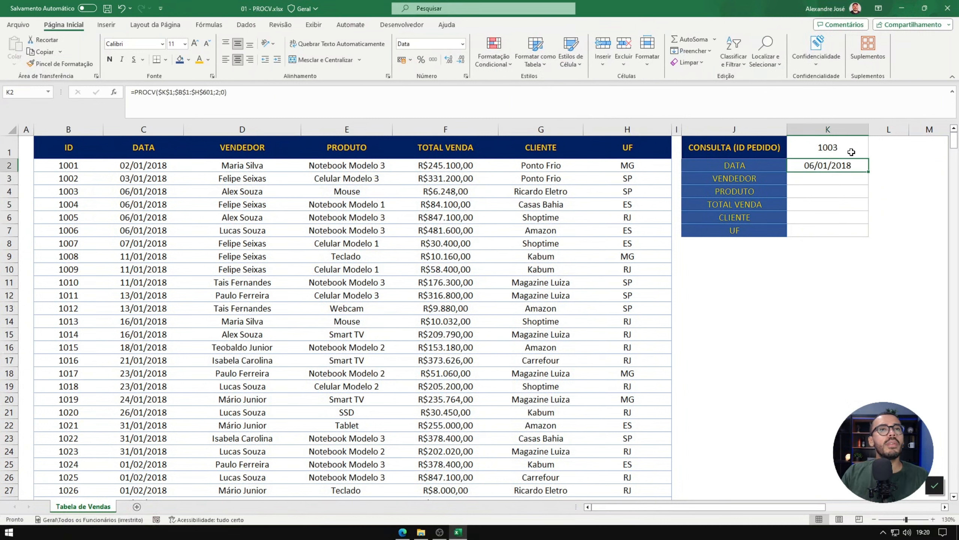
click(145, 191)
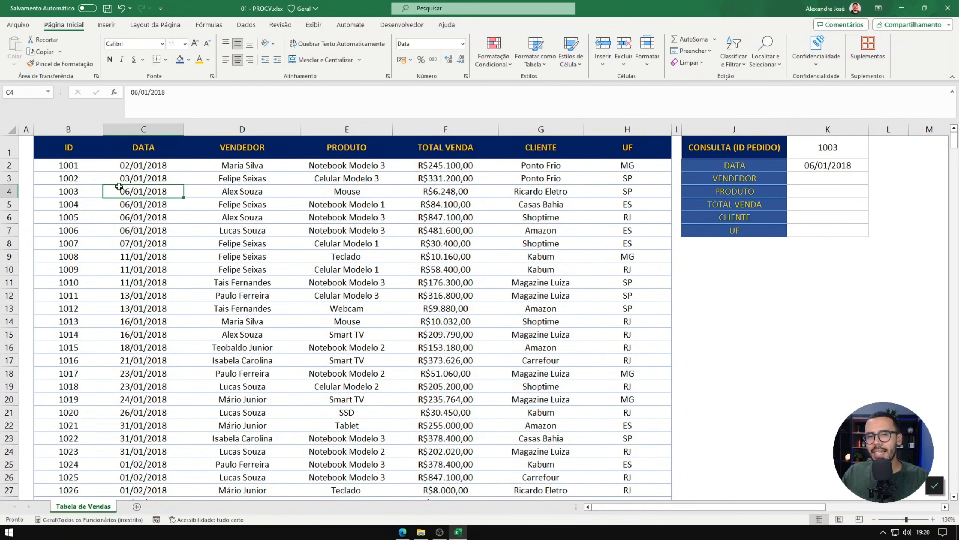
Step: Copy the DATA lookup formula from K2 down to the VENDEDOR cell K3
click(856, 170)
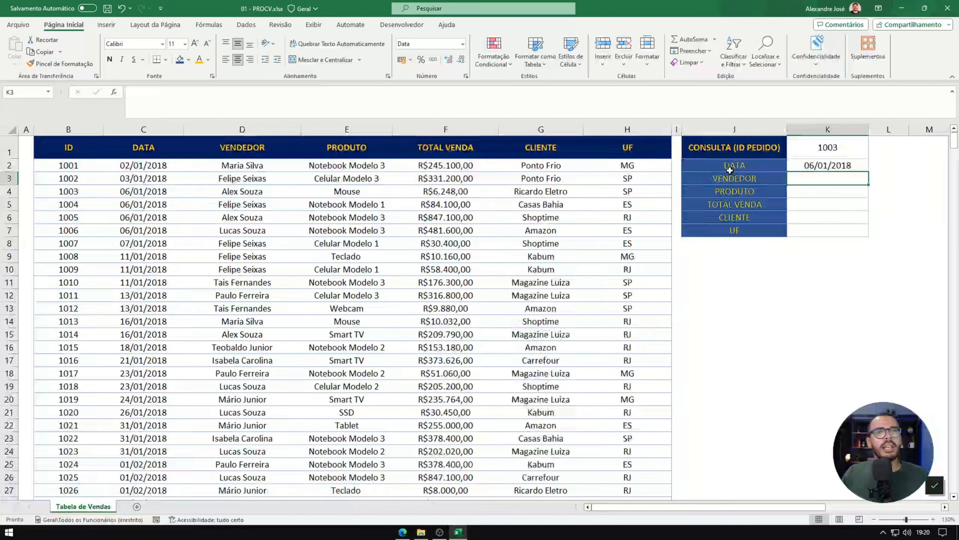
drag(752, 167, 756, 231)
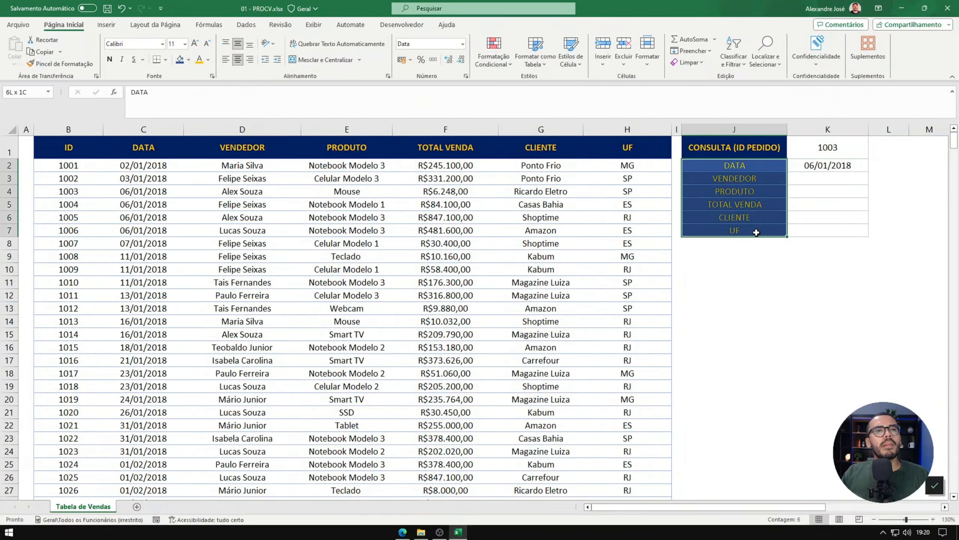
click(805, 163)
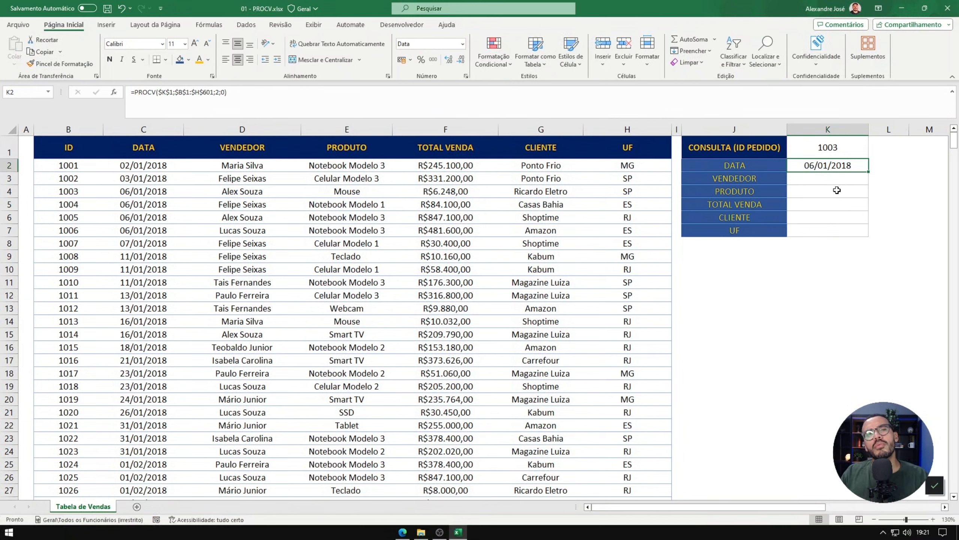
drag(868, 172, 868, 186)
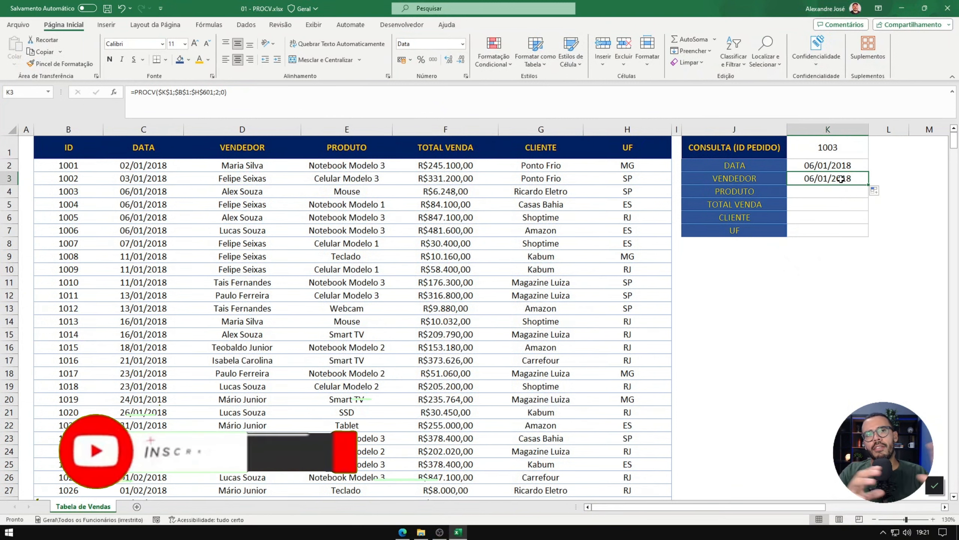
Step: Set the column index of the PROCV formula in K3 to 3 to return the seller
double_click(841, 179)
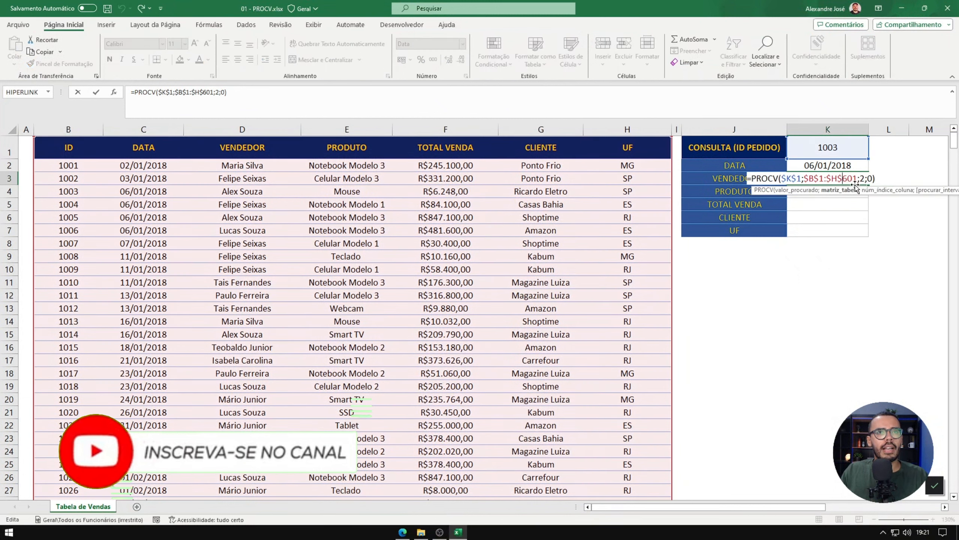
click(866, 179)
key(BackSpace)
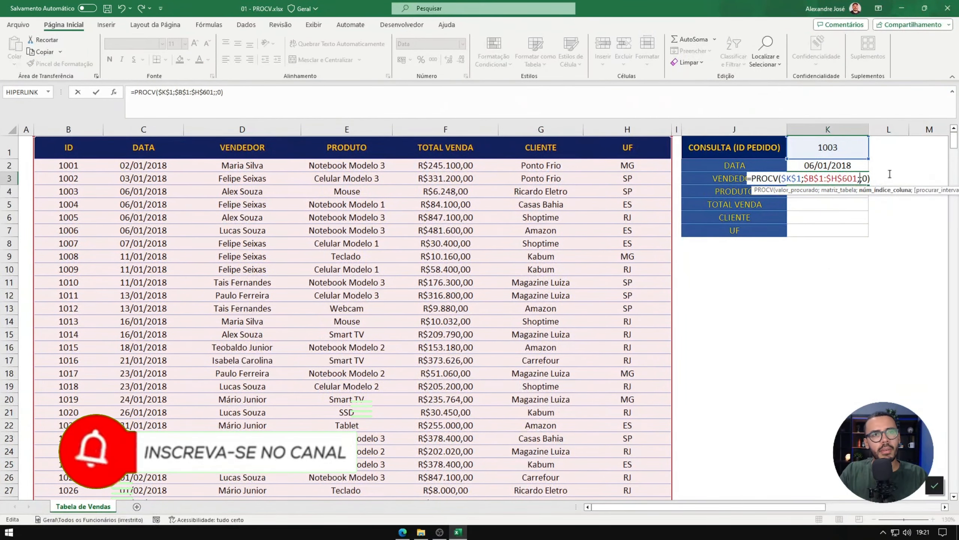
text(3)
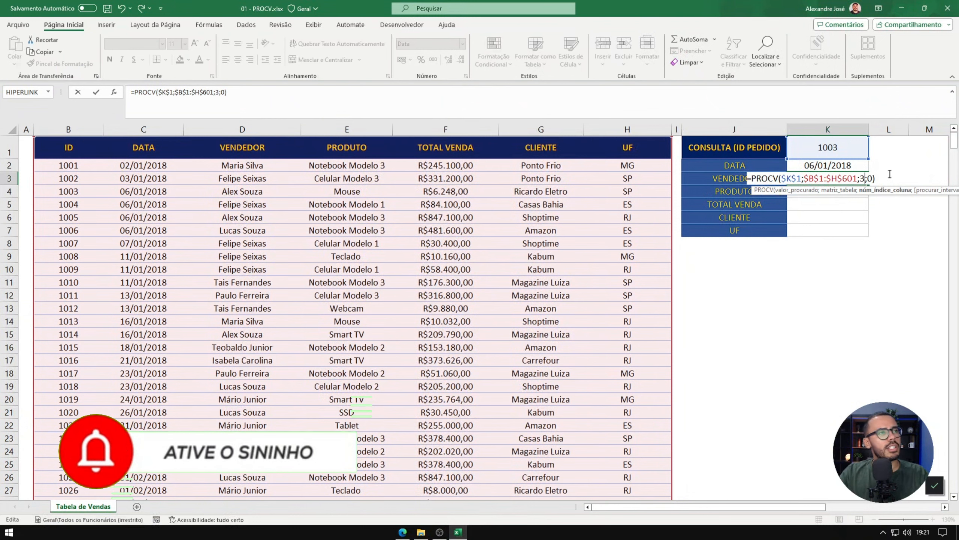
key(ctrl+Return)
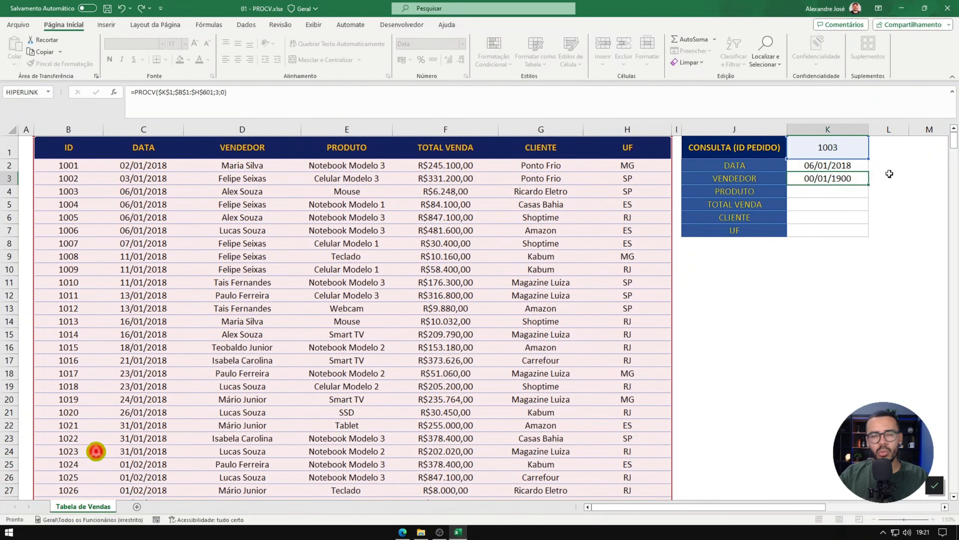
key(Return)
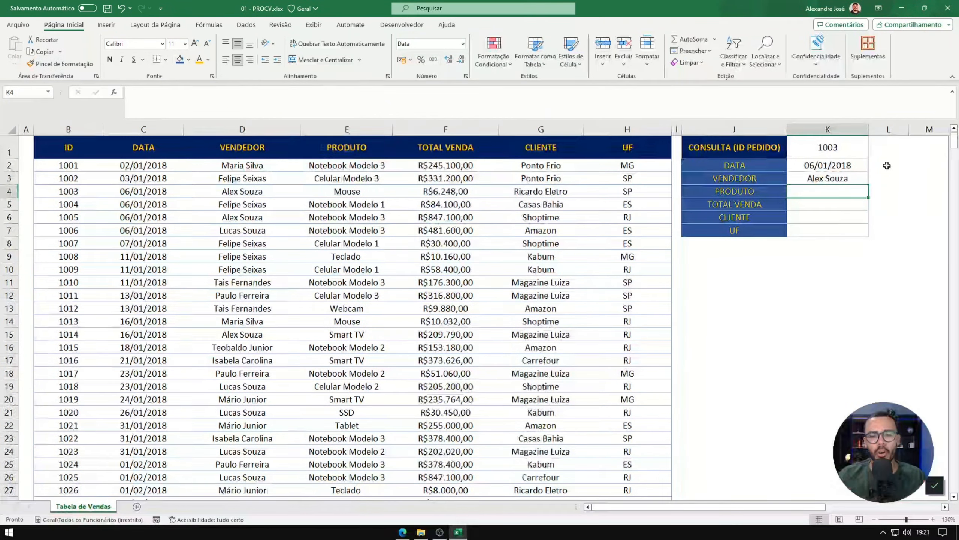
text(=PROCV()
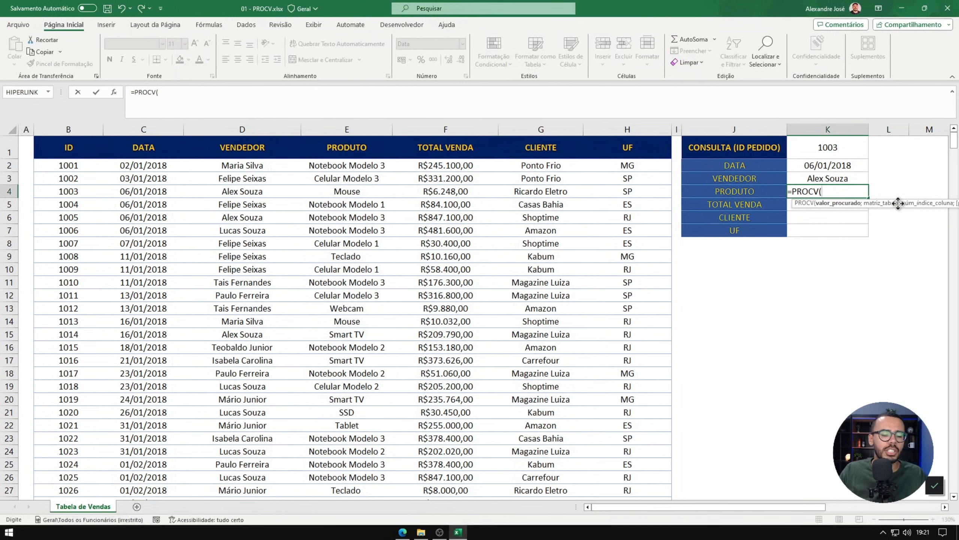
key(Escape)
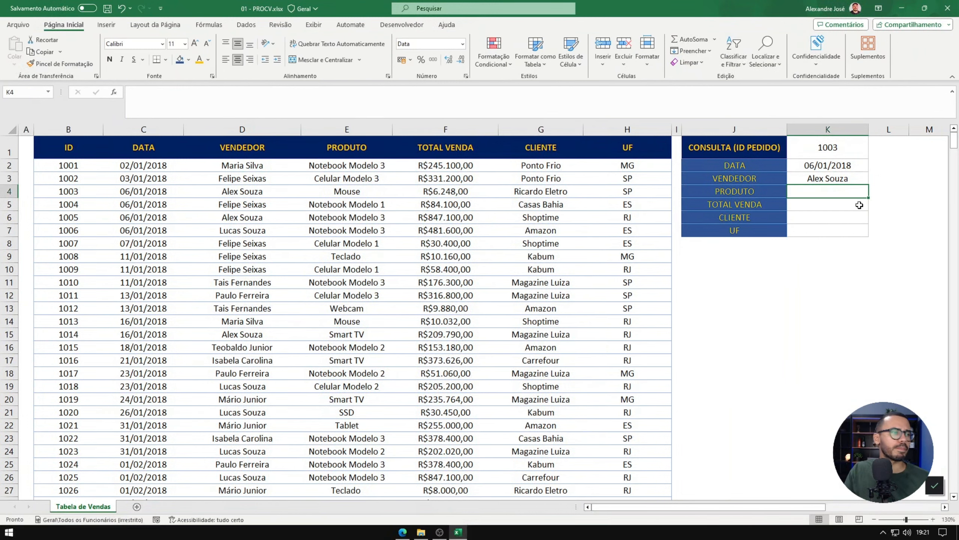